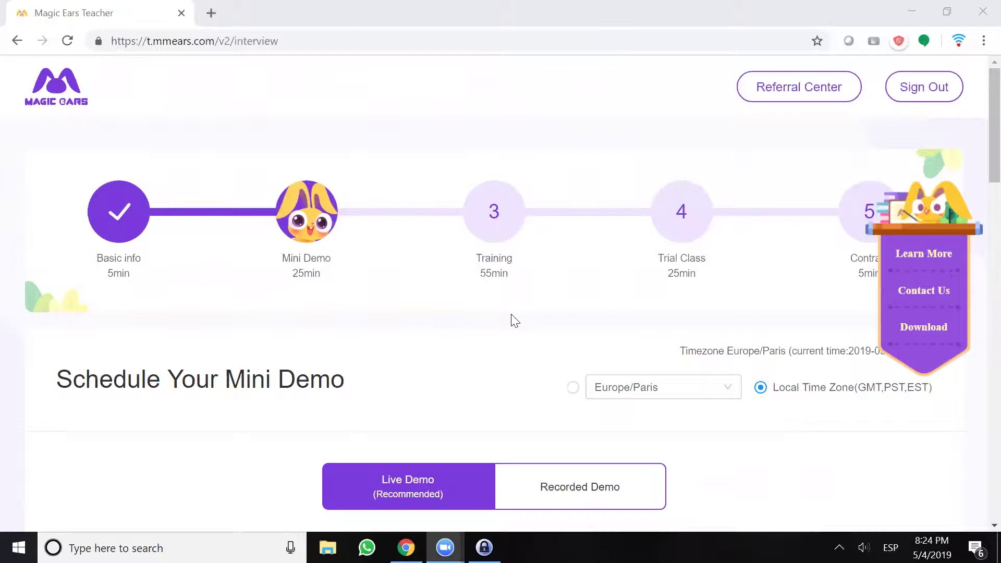
# Scroll down to the May 4–10, 2019 Live Demo calendar showing the Click to Book slots
pyautogui.scroll(-2, 514, 321)
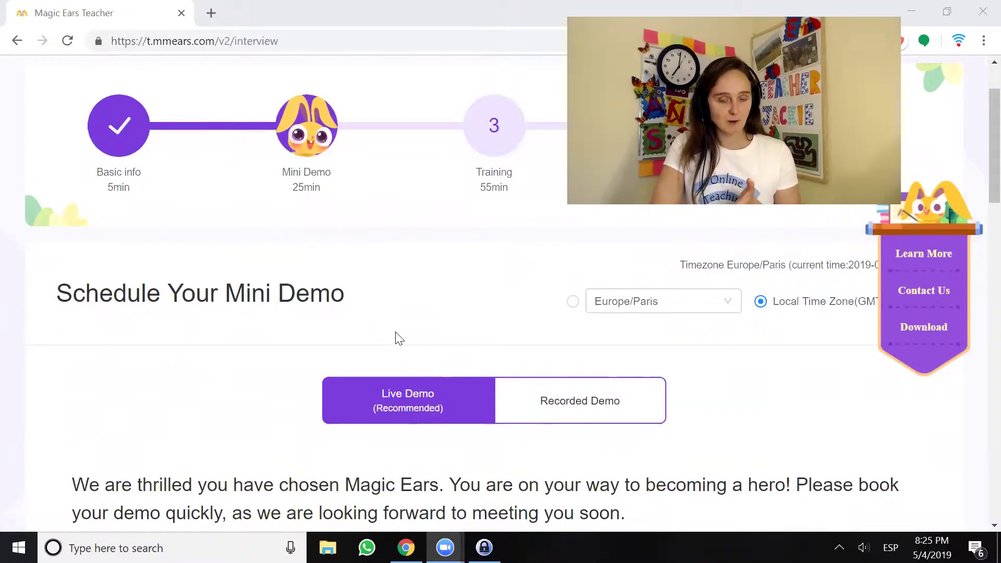
pyautogui.scroll(-2, 348, 335)
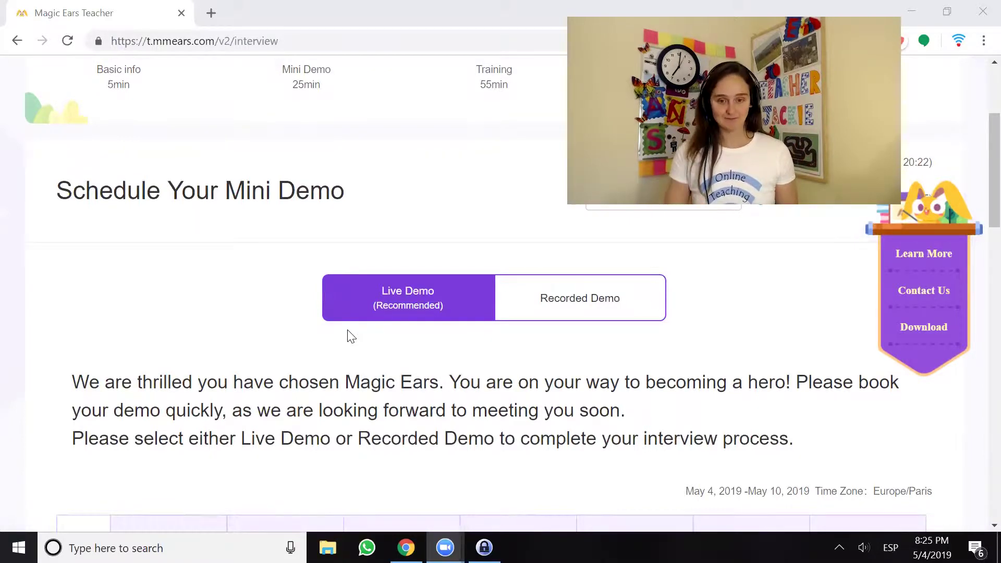
pyautogui.scroll(-5, 451, 377)
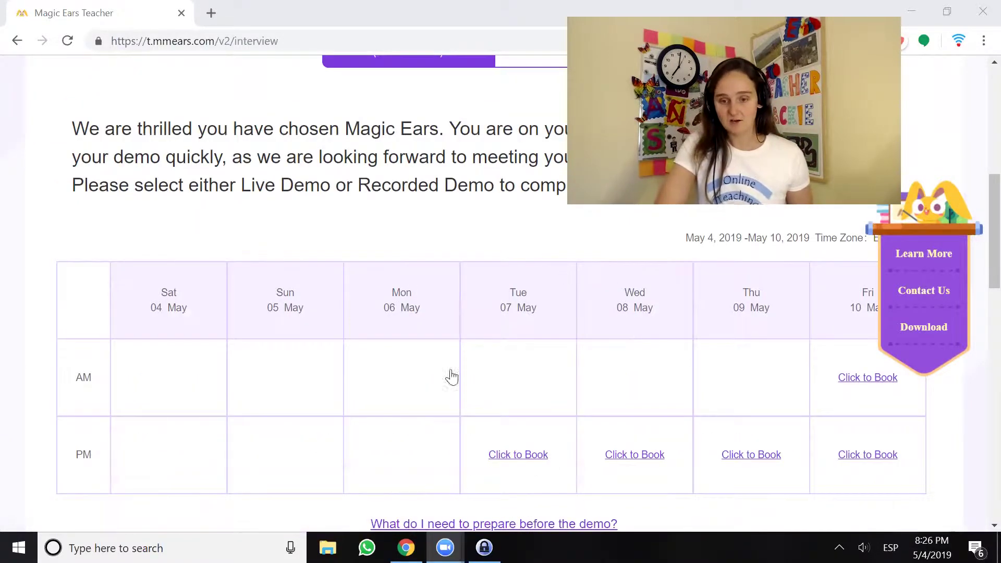
# Book and confirm the Tuesday 7 May 05:30 pm - 05:55 pm live mini demo slot
pyautogui.click(515, 461)
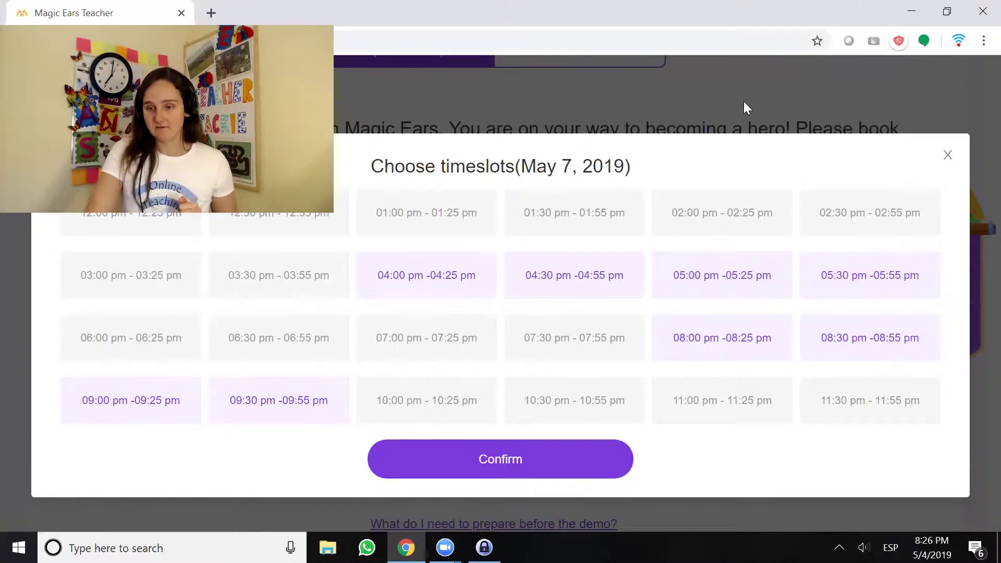
pyautogui.click(855, 276)
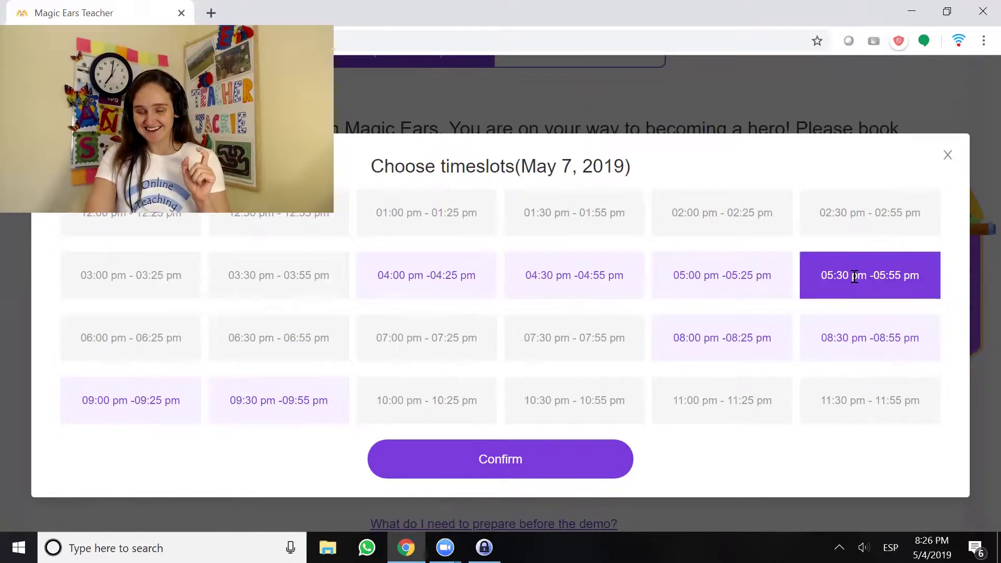
pyautogui.click(499, 463)
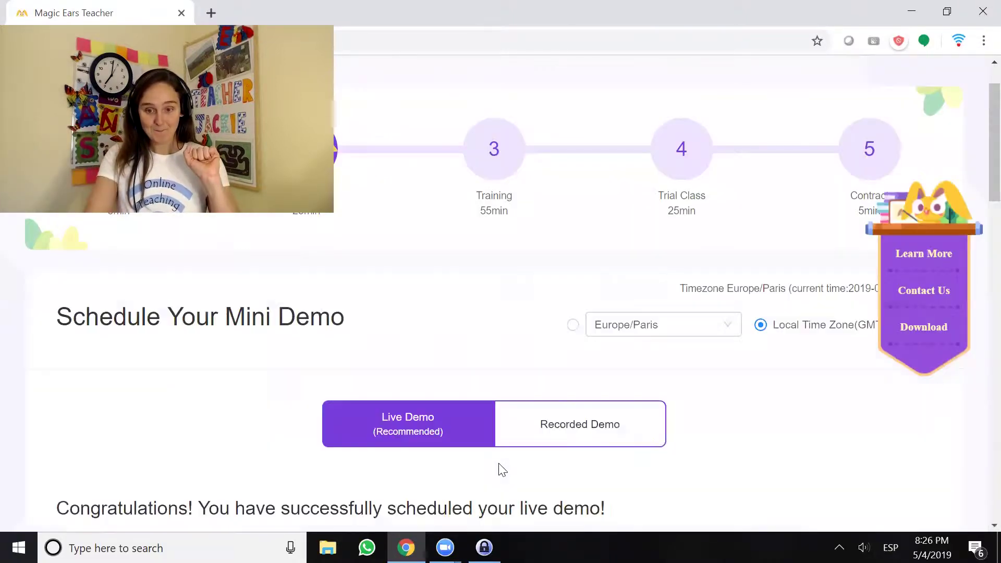
# Scroll past the demo countdown and Beijing/Local times to the Demo Preparation section
pyautogui.scroll(-3, 499, 469)
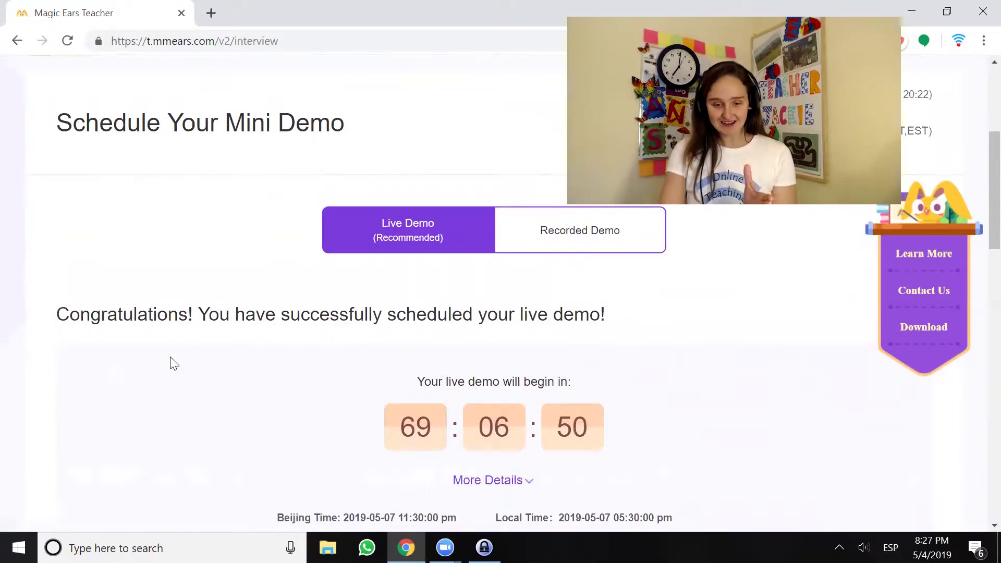
pyautogui.scroll(-2, 180, 401)
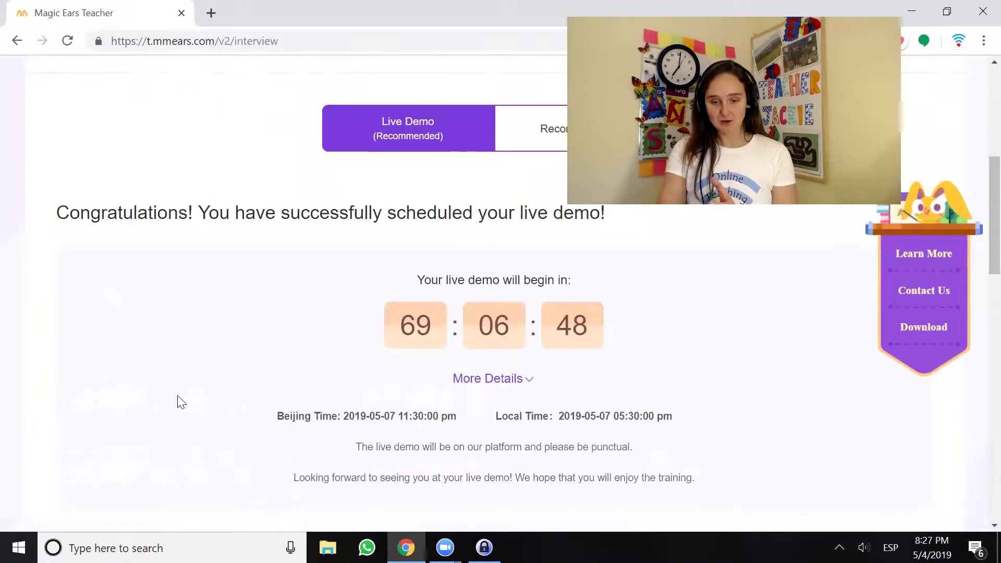
pyautogui.scroll(-2, 180, 402)
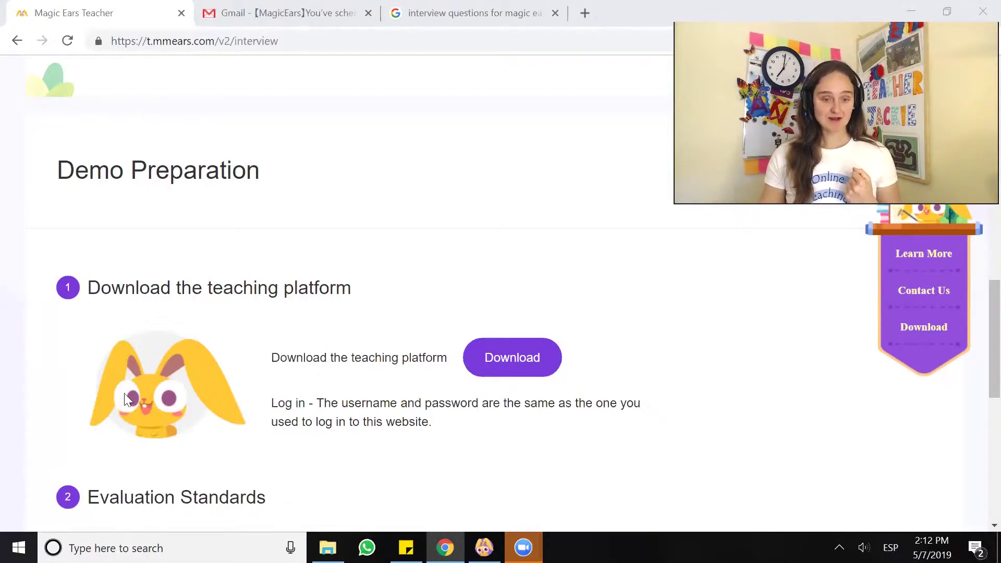
# Download the 101 MB MagicEars_Teacher .exe installer from the Download the teaching platform section
pyautogui.scroll(-2, 124, 393)
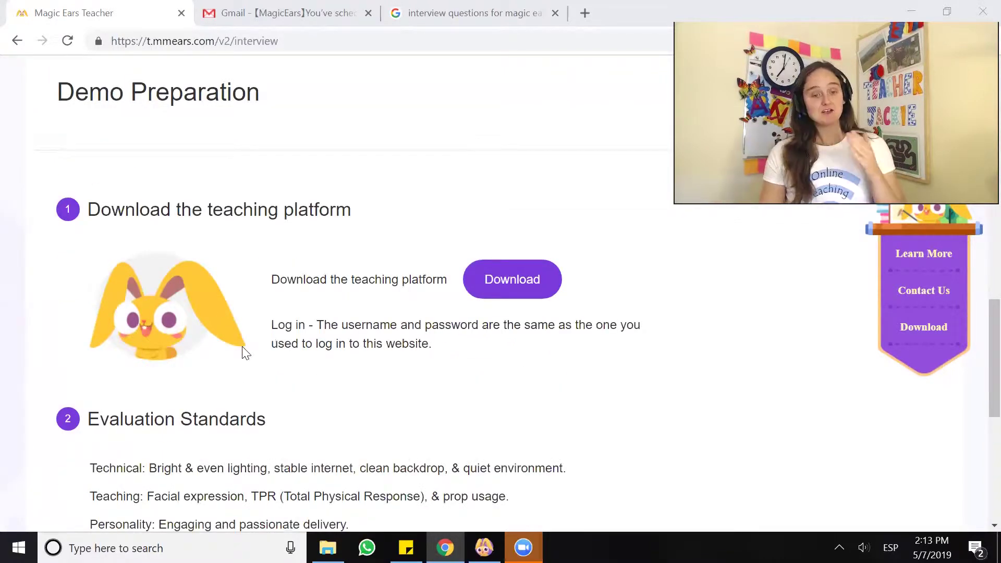
pyautogui.scroll(-5, 242, 349)
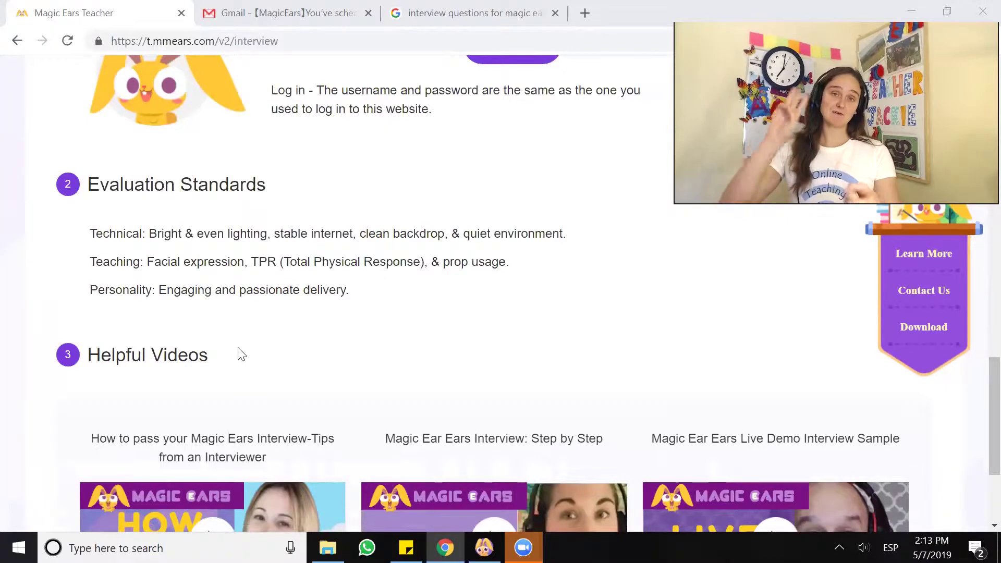
pyautogui.scroll(-3, 250, 350)
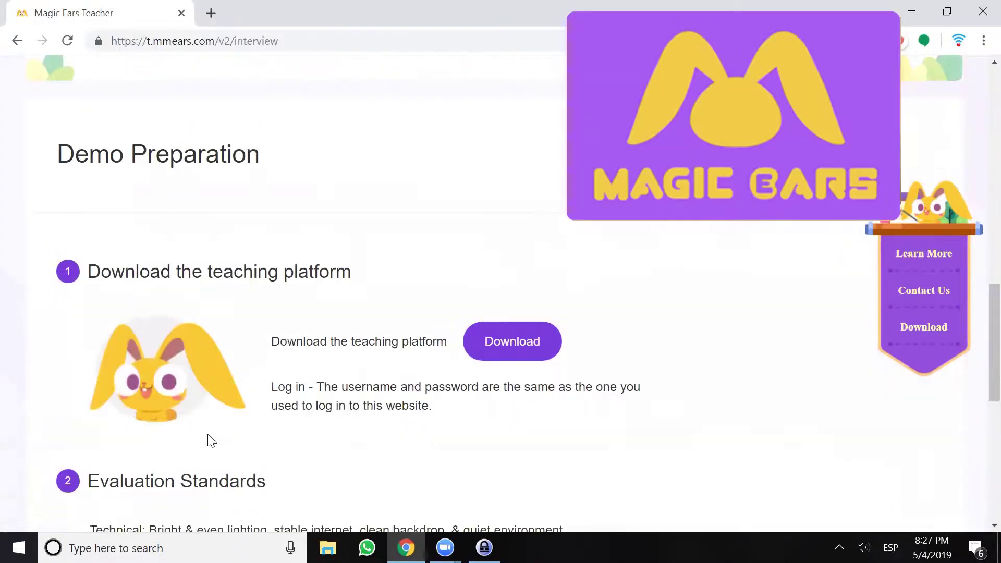
pyautogui.scroll(-1, 166, 374)
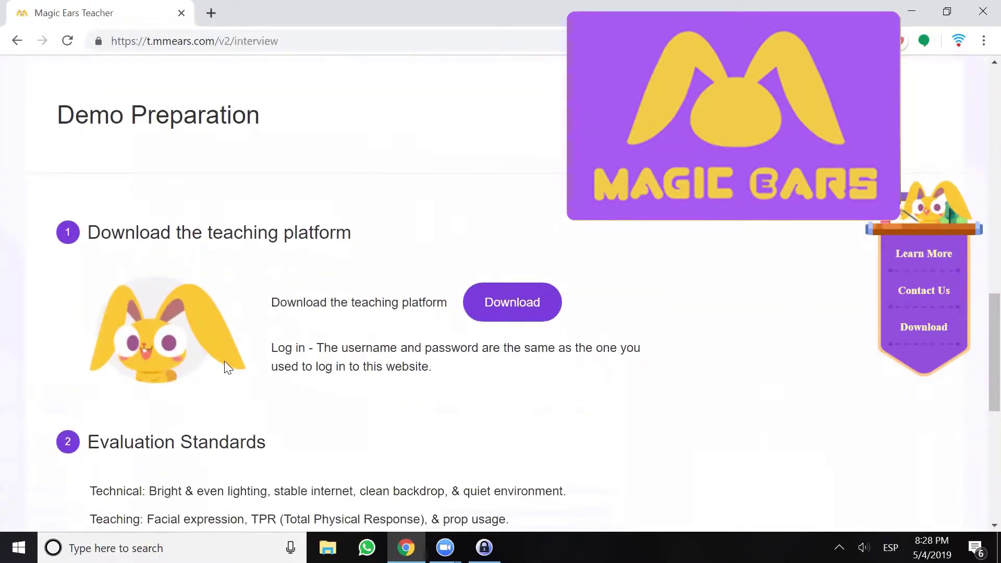
pyautogui.click(515, 311)
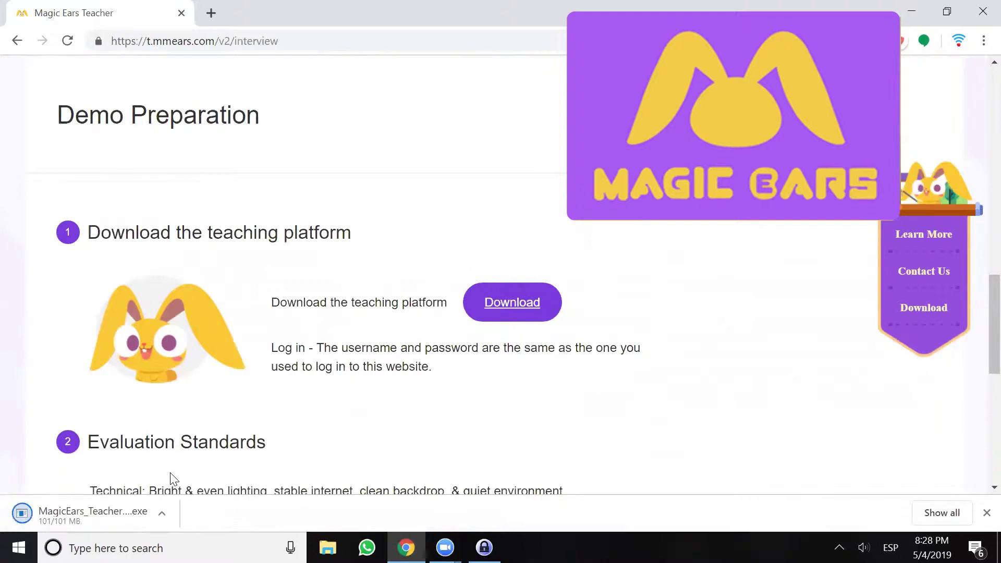
# Run MagicEars_Teacher_1.1.7.0_Setup.exe from Windows search and install MagicEars 1.1.7.0 with default settings
pyautogui.press('super')
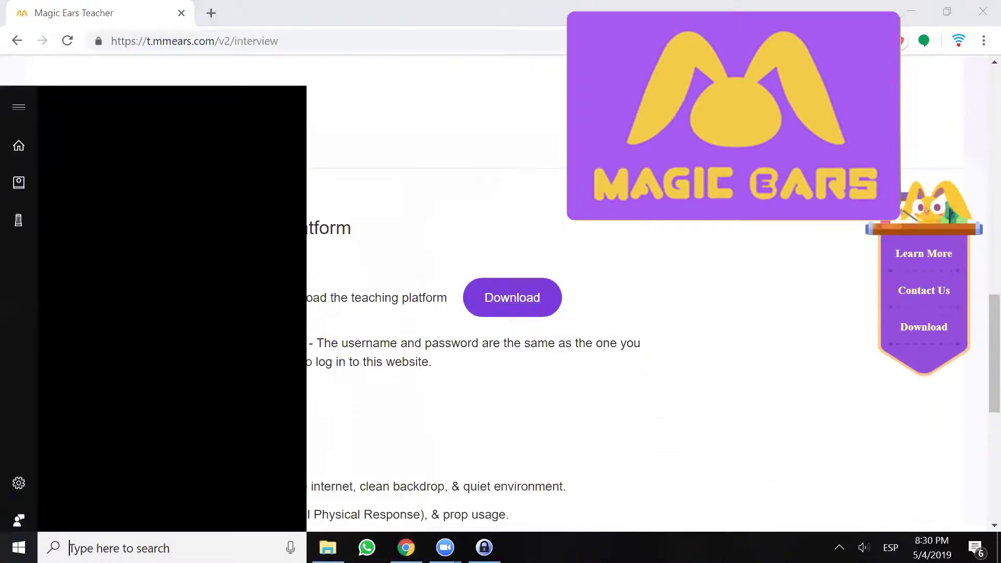
pyautogui.write('magic')
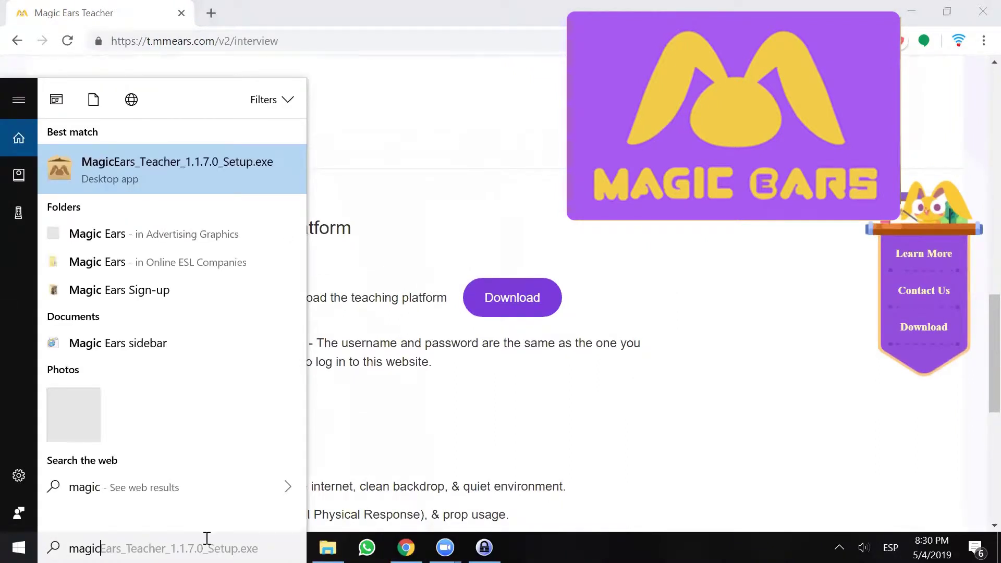
pyautogui.click(145, 174)
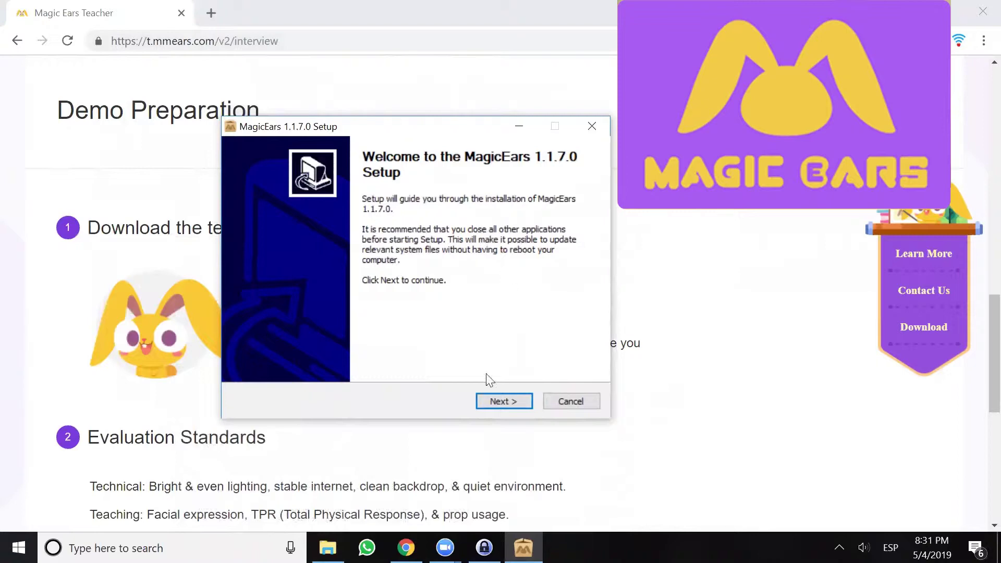
pyautogui.click(504, 402)
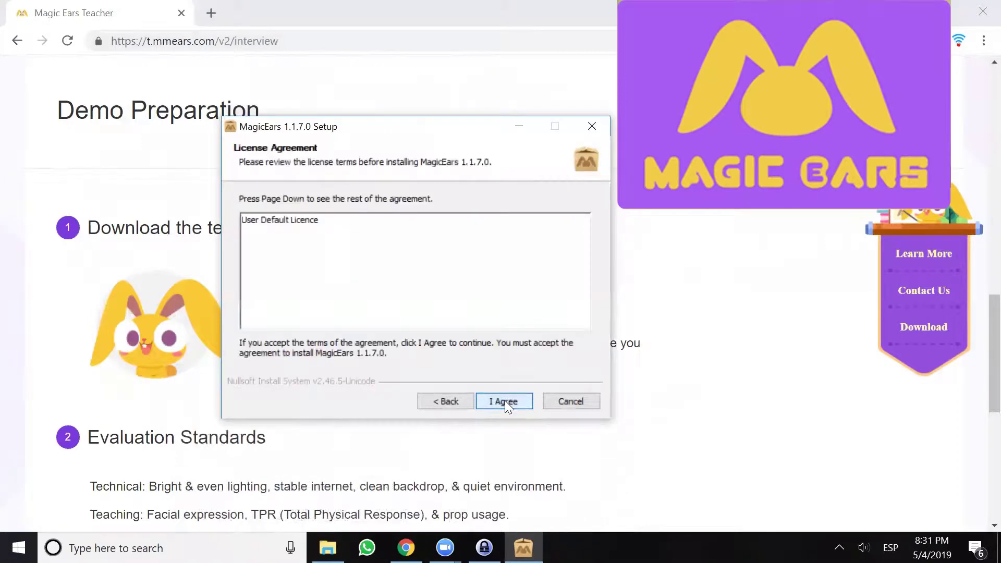
pyautogui.click(504, 400)
pyautogui.click(505, 400)
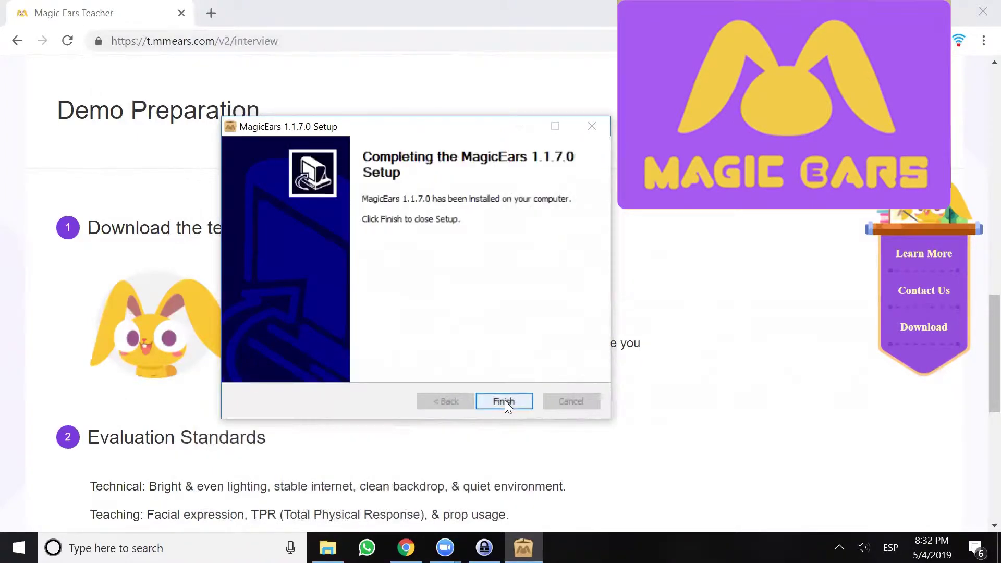
pyautogui.click(505, 401)
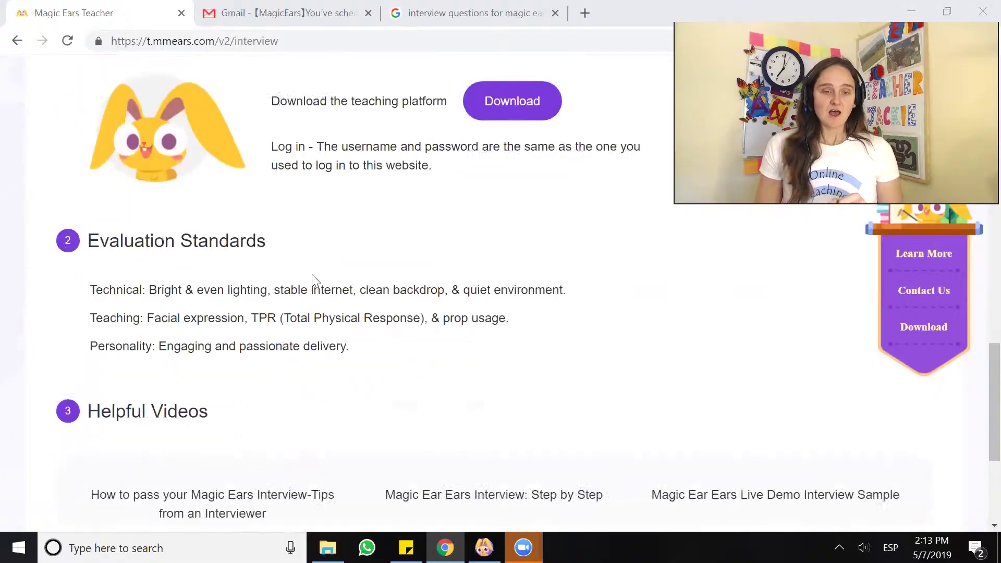
pyautogui.scroll(-2, 313, 280)
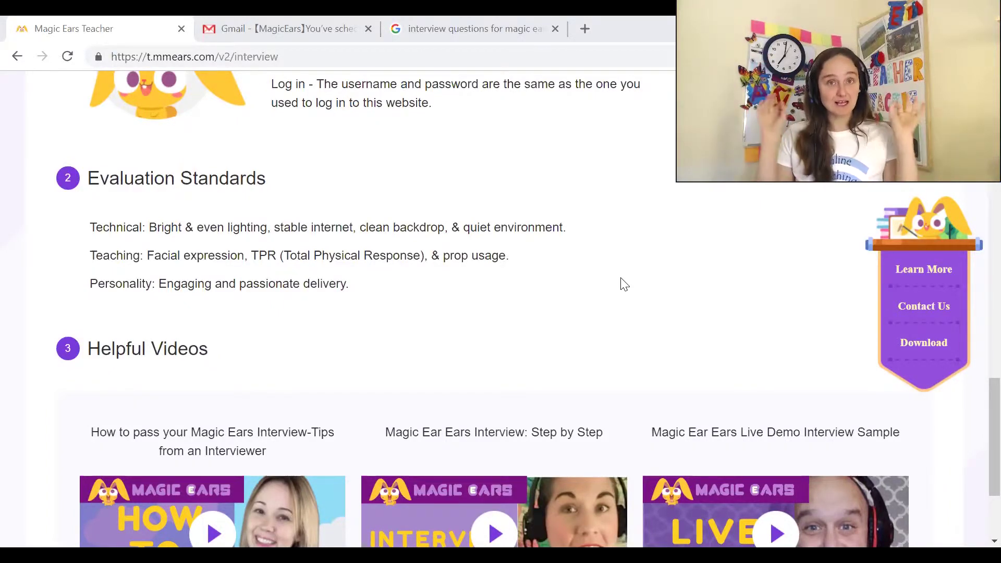
# Scroll to the Helpful Videos, then view the demo confirmation email in Gmail
pyautogui.scroll(-3, 332, 256)
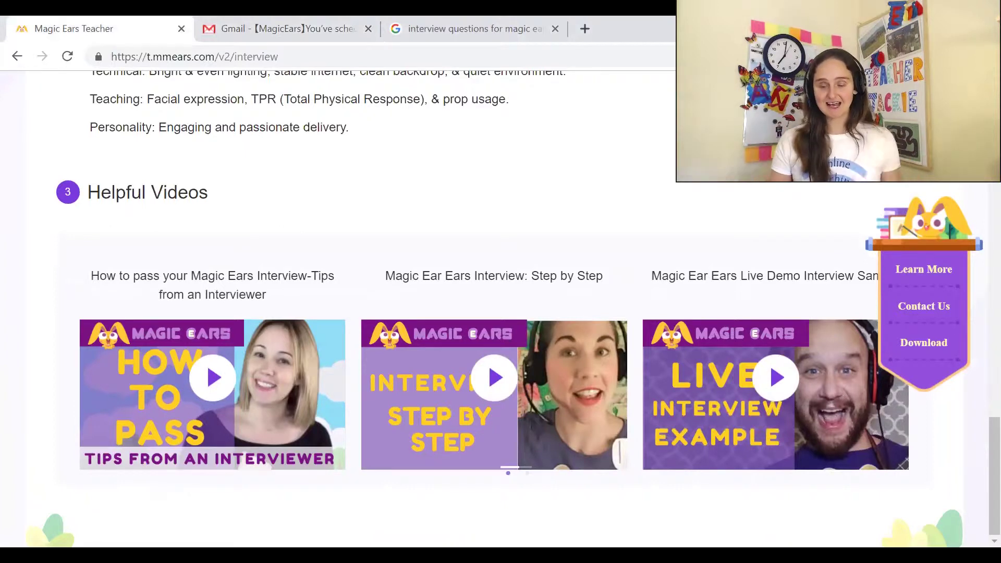
pyautogui.click(327, 30)
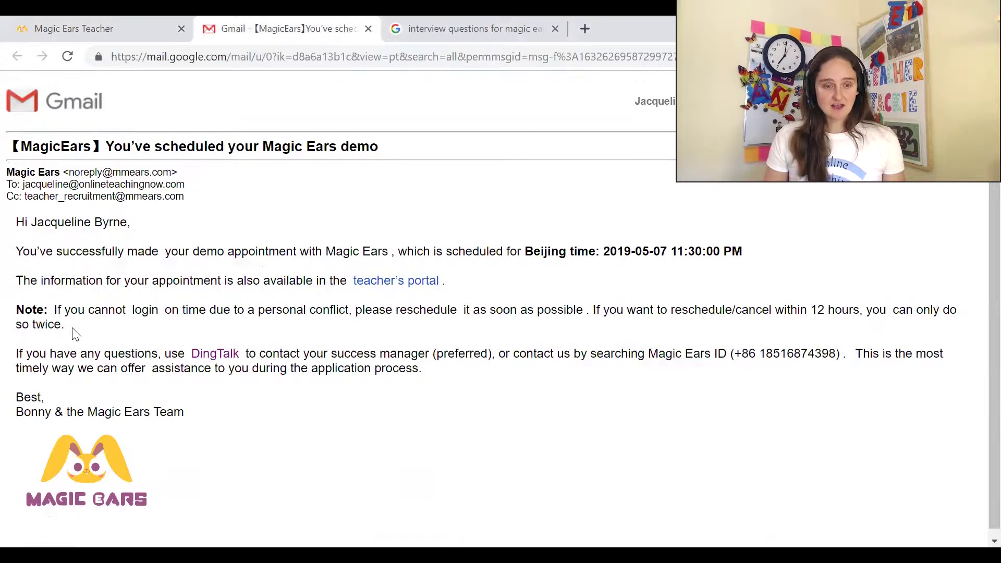
# Highlight, then clear, the email line about contacting the success manager via DingTalk
pyautogui.moveTo(16, 359); pyautogui.dragTo(482, 359)
pyautogui.click(482, 383)
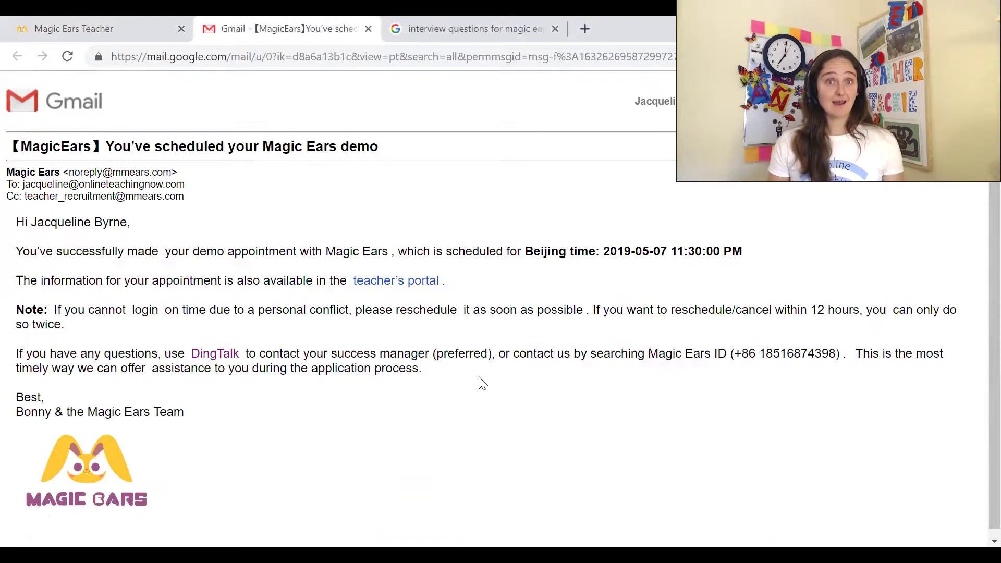
# Open the DingTalk download page, read its requirements, and return to the Magic Ears portal
pyautogui.click(225, 358)
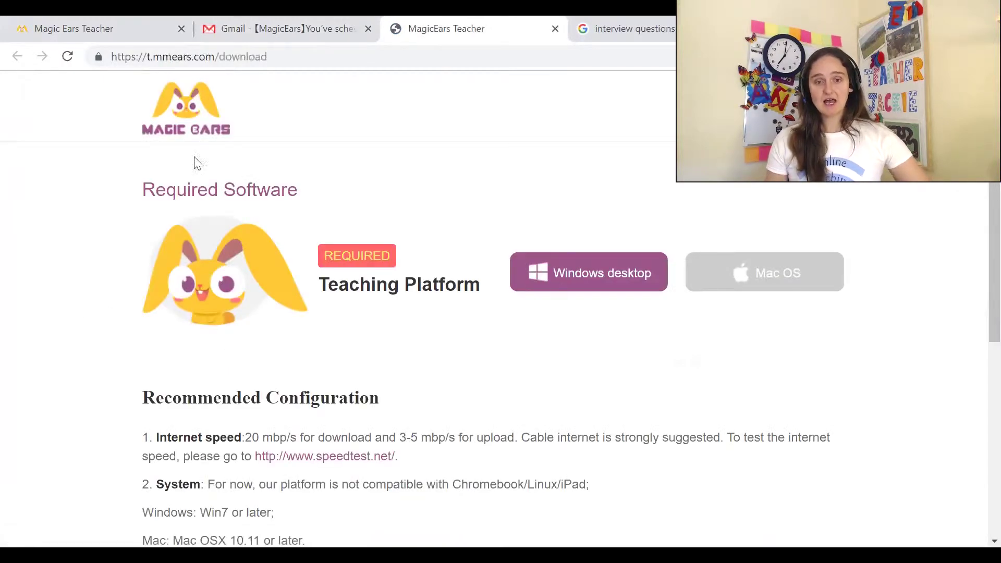
pyautogui.scroll(-6, 150, 224)
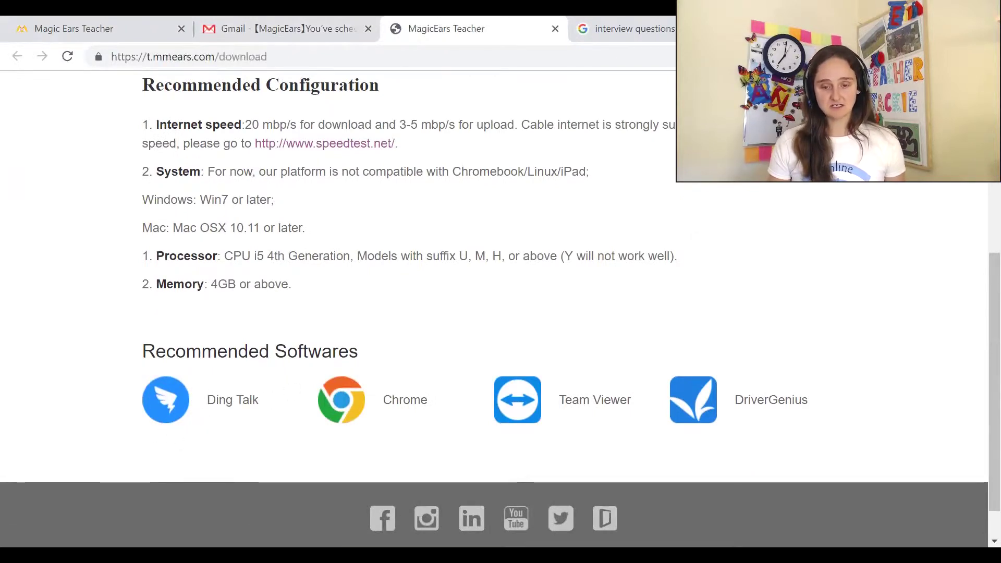
pyautogui.hotkey('ctrl', '1')
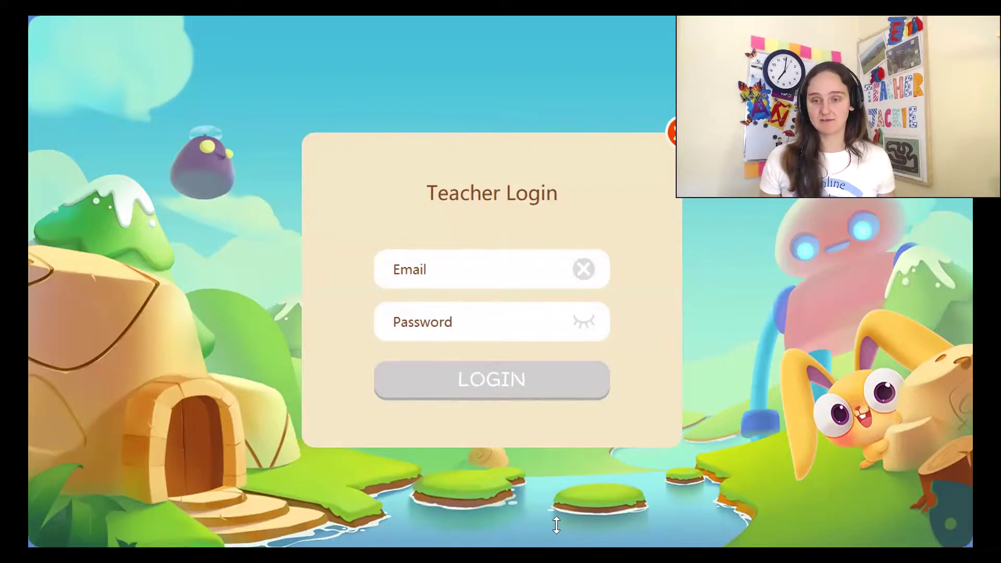
# Log in to the teaching platform with the teacher account's e-mail and password
pyautogui.click(408, 276)
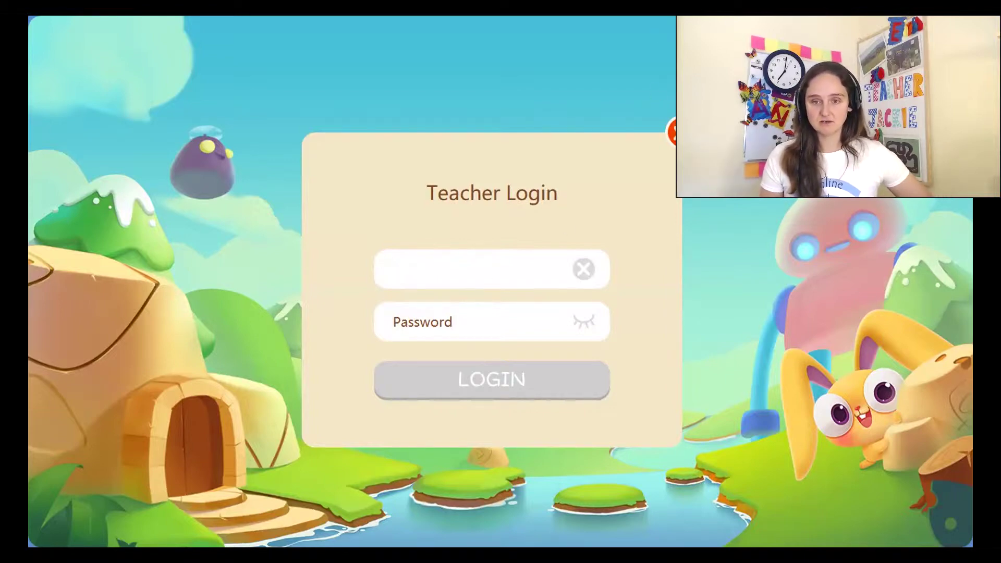
pyautogui.press('Tab')
pyautogui.hotkey('ctrl', 'v')
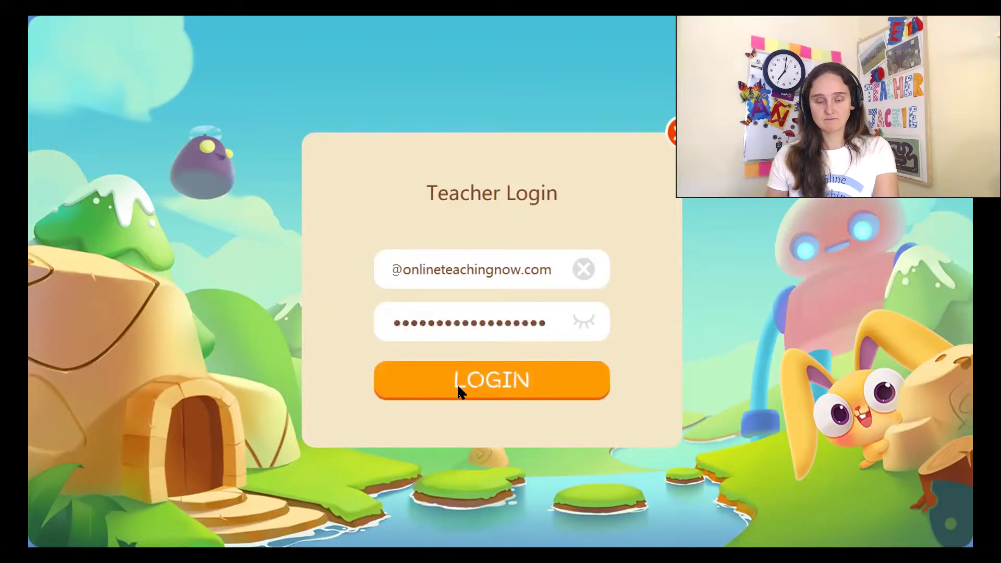
pyautogui.click(457, 384)
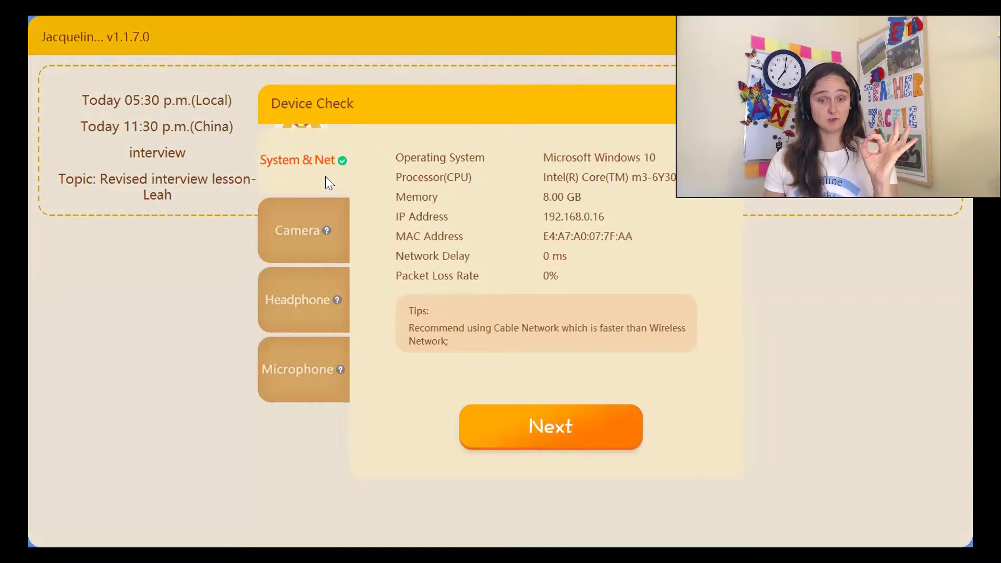
# Pass the camera view, headphone playback and microphone recording tests in the Device Check
pyautogui.click(542, 429)
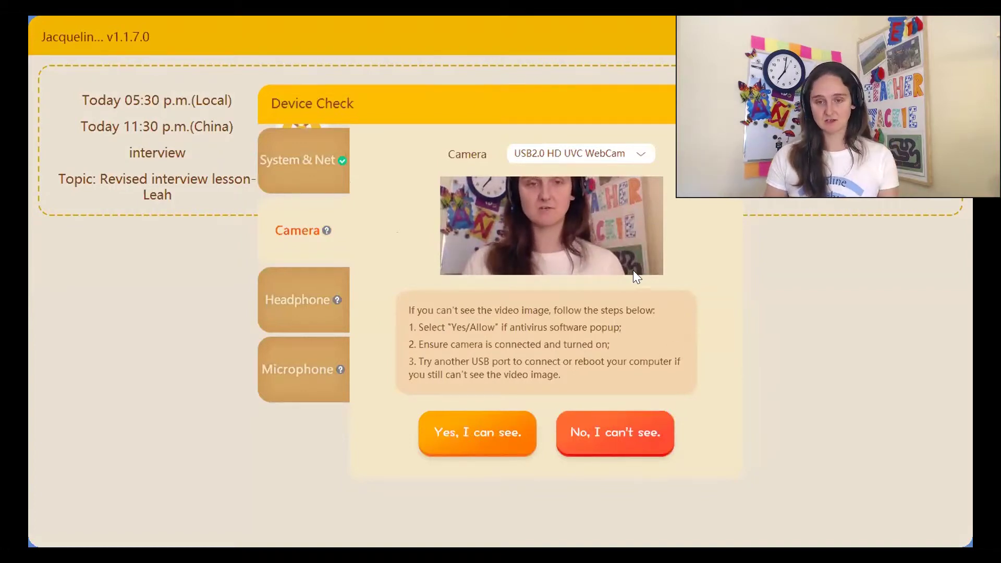
pyautogui.click(480, 449)
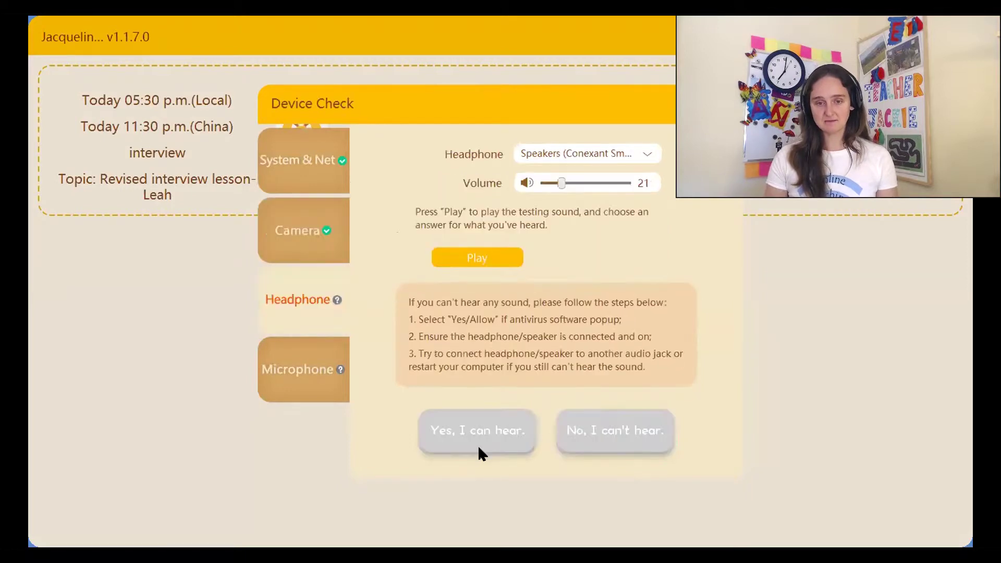
pyautogui.click(504, 257)
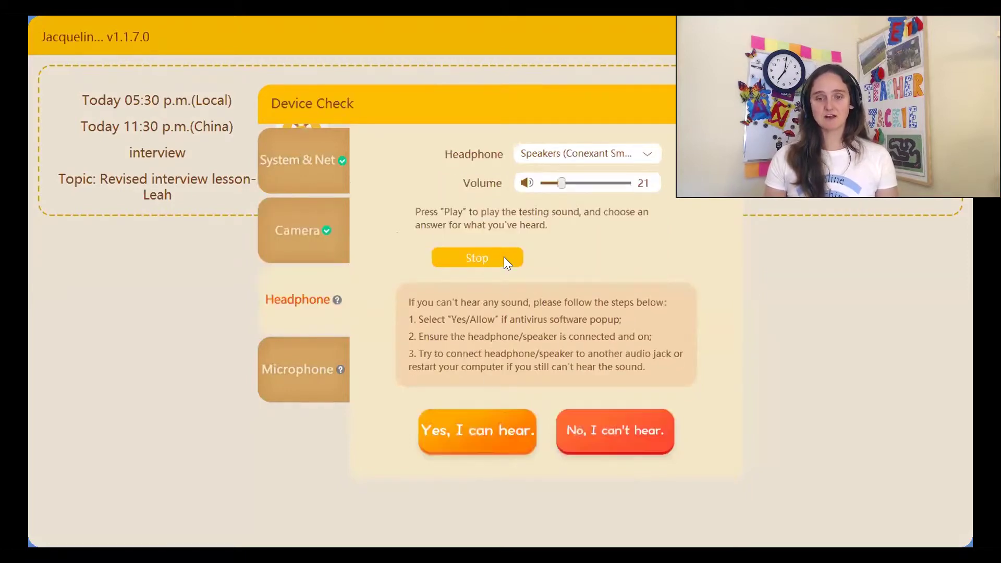
pyautogui.click(471, 432)
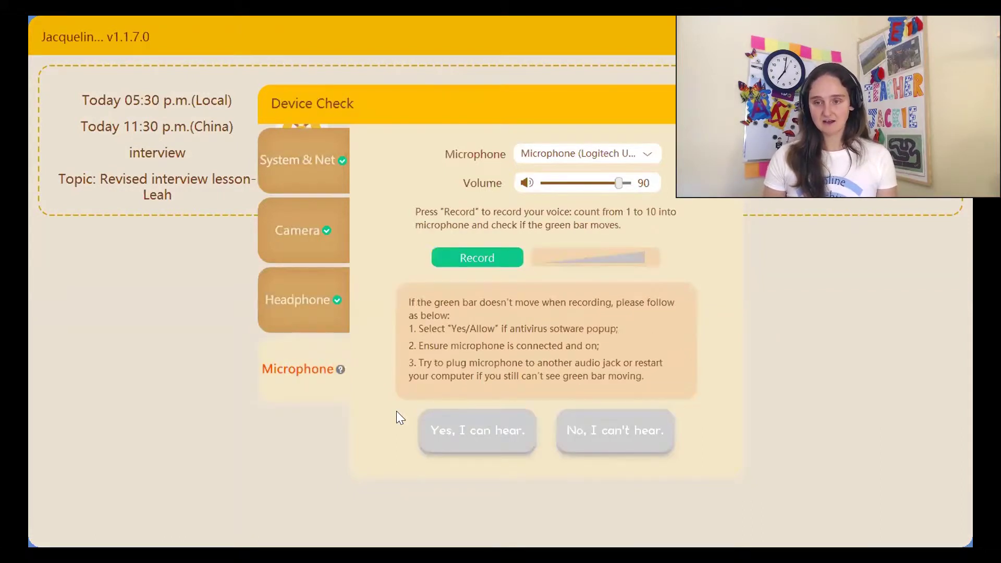
pyautogui.click(474, 255)
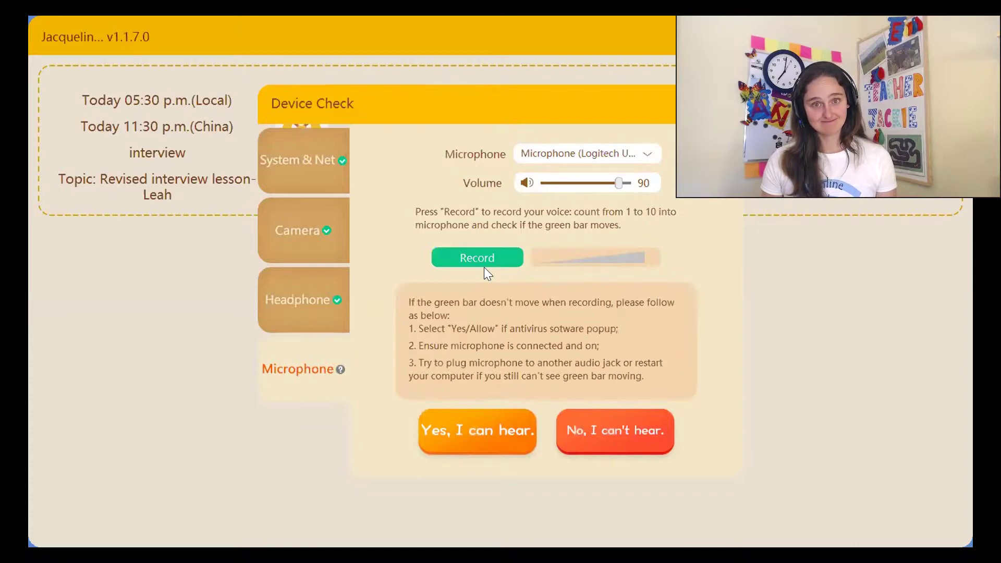
pyautogui.click(465, 426)
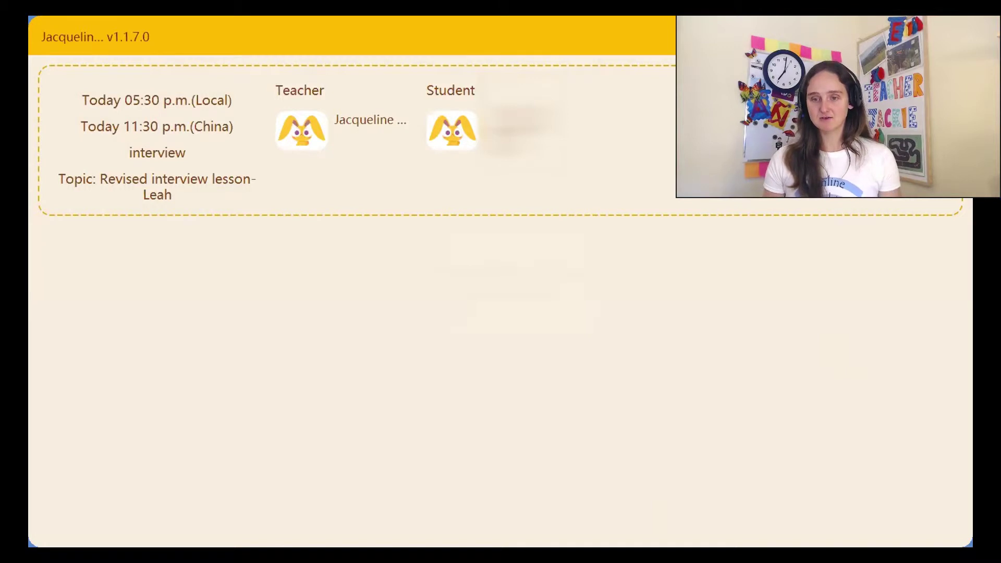
# Enter the demo classroom in Preview and draw a red freehand curve on the title slide's lower left
pyautogui.click(836, 132)
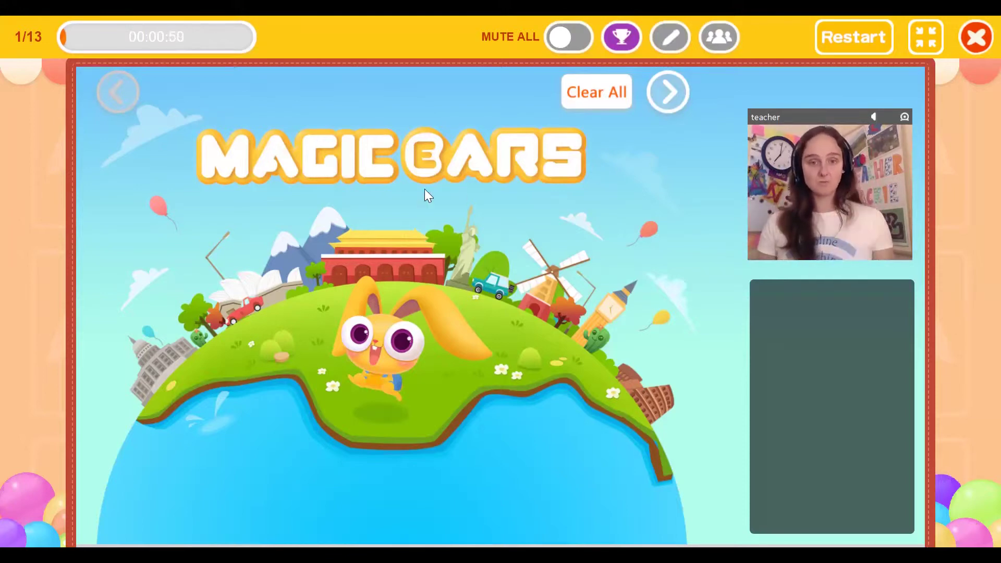
pyautogui.click(678, 39)
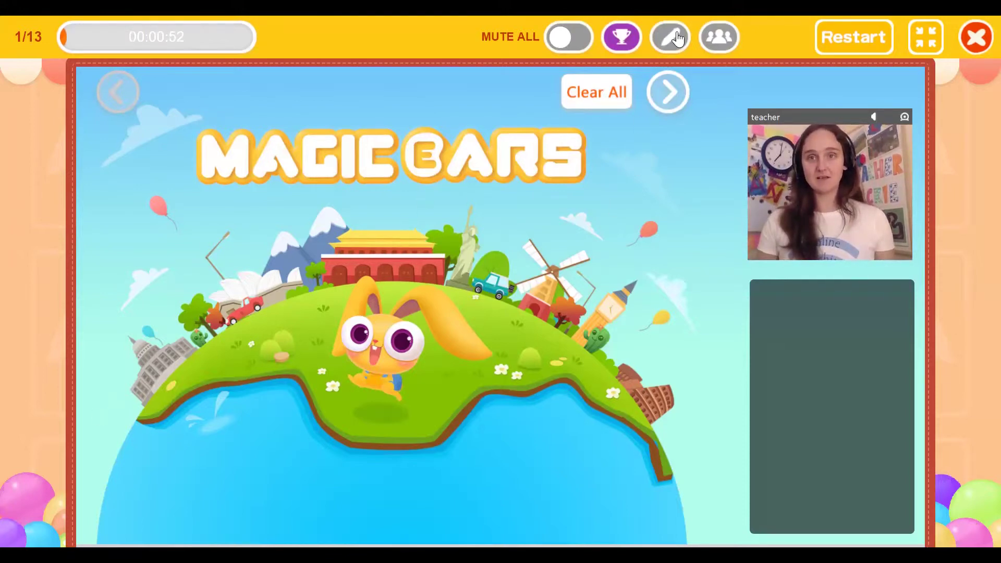
pyautogui.moveTo(79, 391)
pyautogui.mouseDown()
pyautogui.moveTo(89, 385)
pyautogui.moveTo(259, 518)
pyautogui.moveTo(243, 542)
pyautogui.mouseUp()
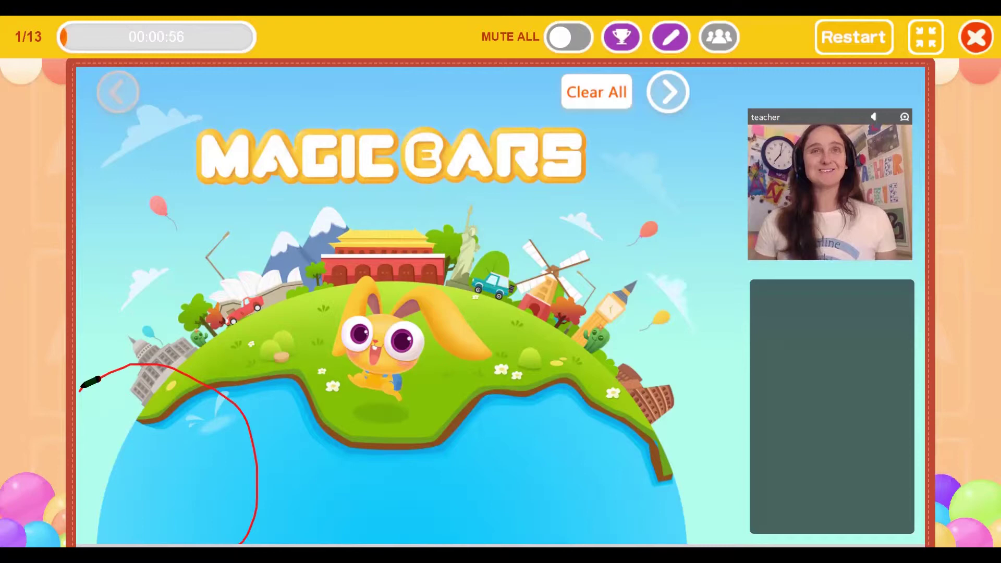
# Go to slide 3, underline the banana-tree song video in red, then play and pause it
pyautogui.click(661, 110)
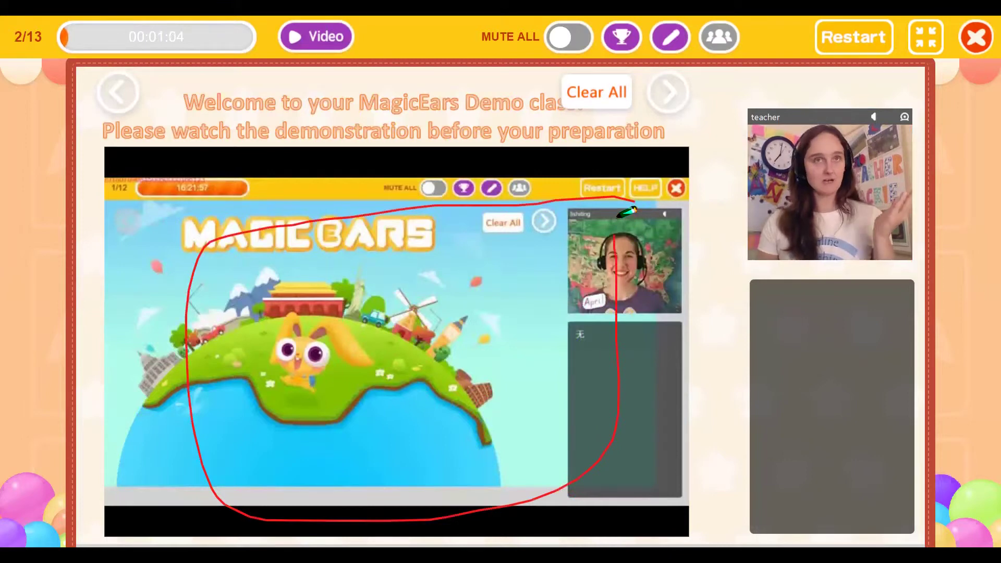
pyautogui.click(670, 109)
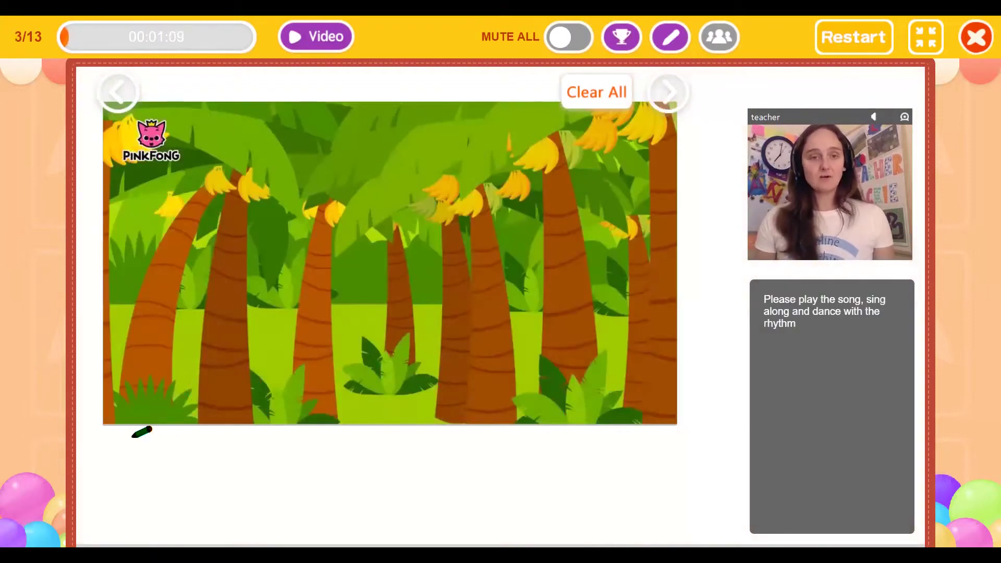
pyautogui.moveTo(133, 437); pyautogui.dragTo(666, 409)
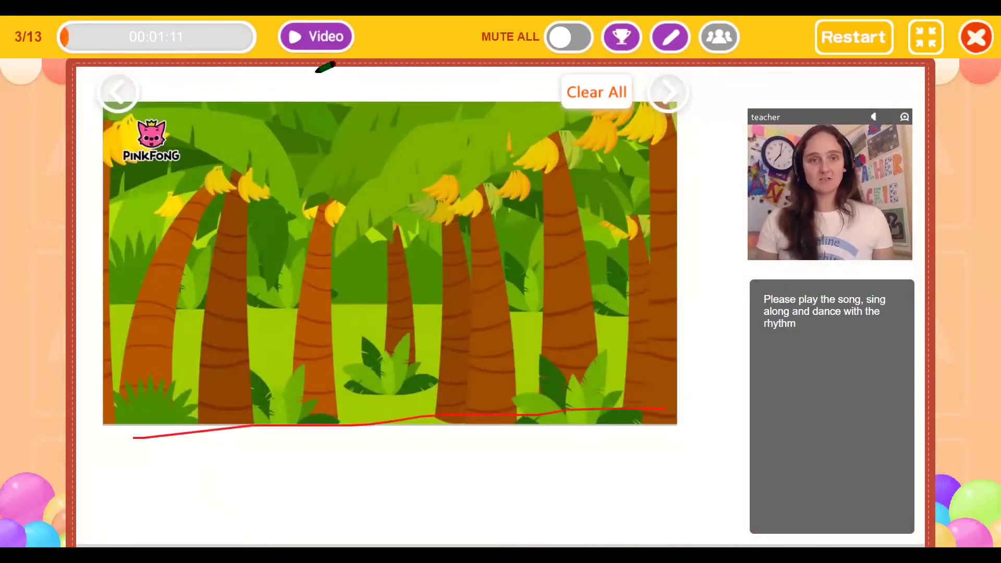
pyautogui.click(317, 41)
pyautogui.click(317, 41)
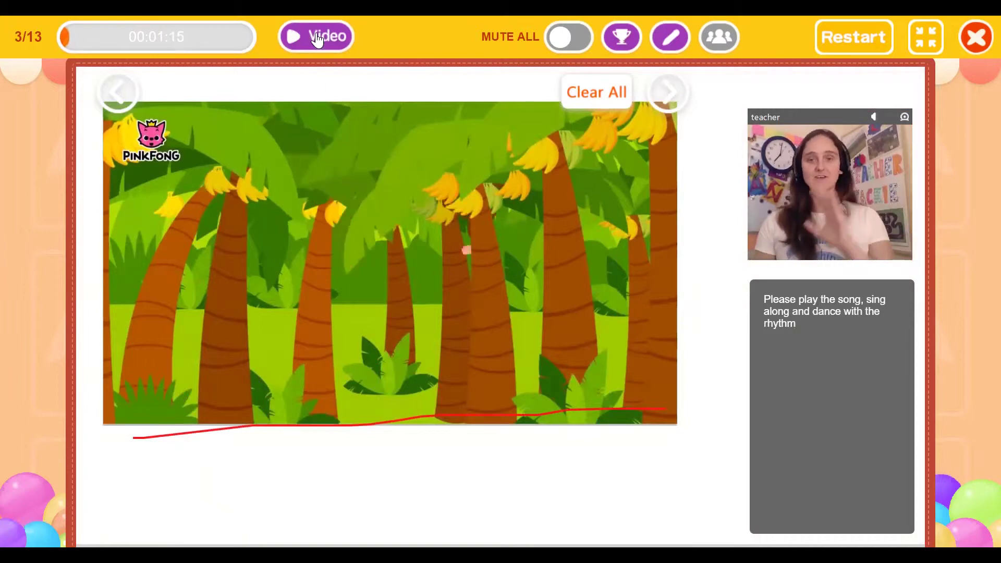